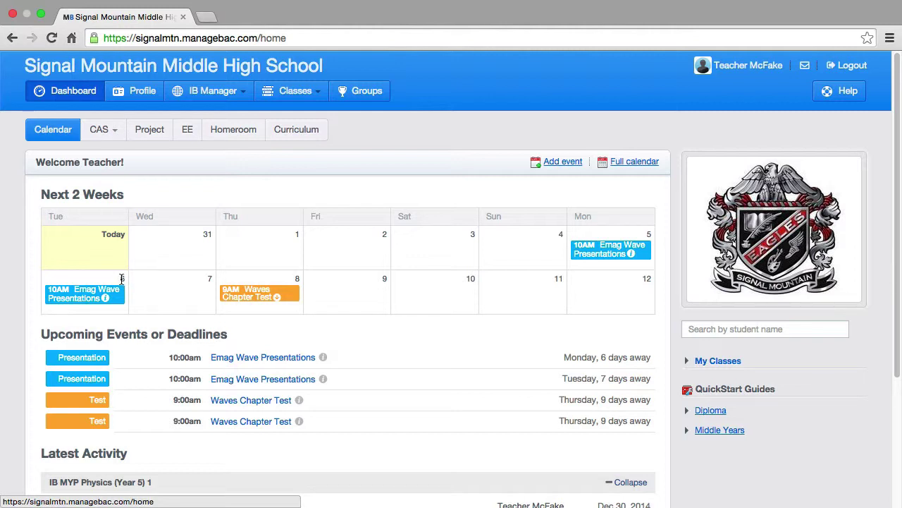
Add a folder named "Waves" to the files of the IB MYP Physics (Year 5) 1 class.
mouse_move(294, 102)
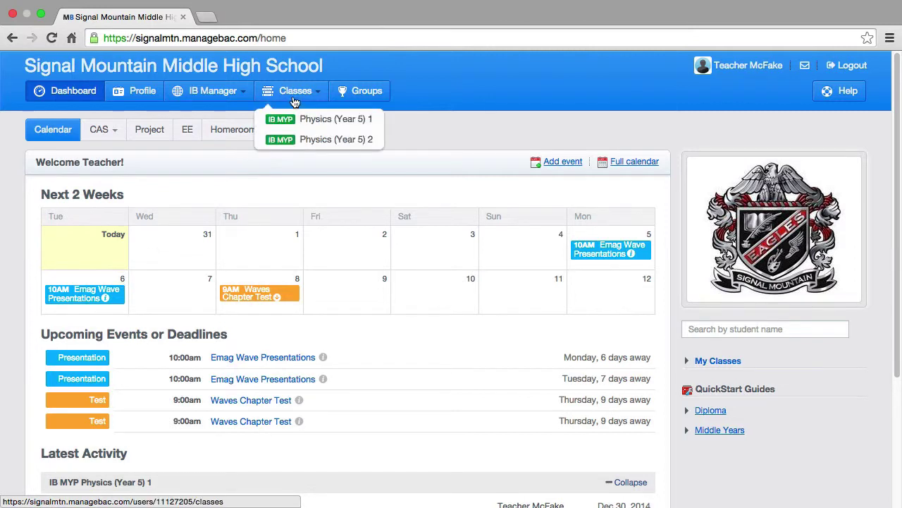
left_click(315, 120)
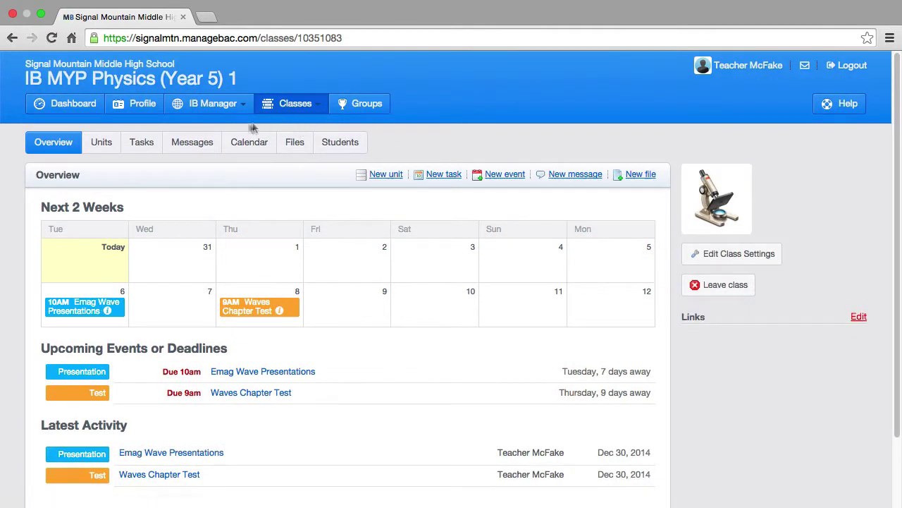
left_click(296, 144)
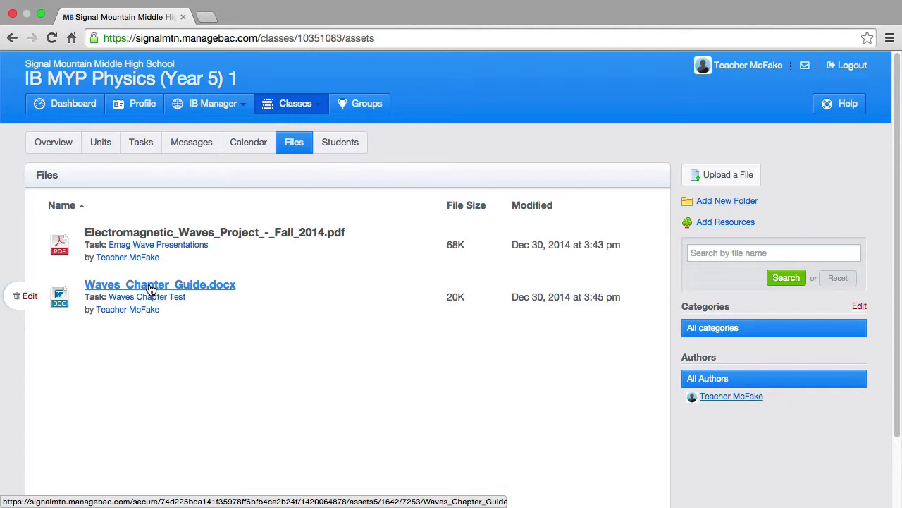
left_click(742, 203)
type("Waves")
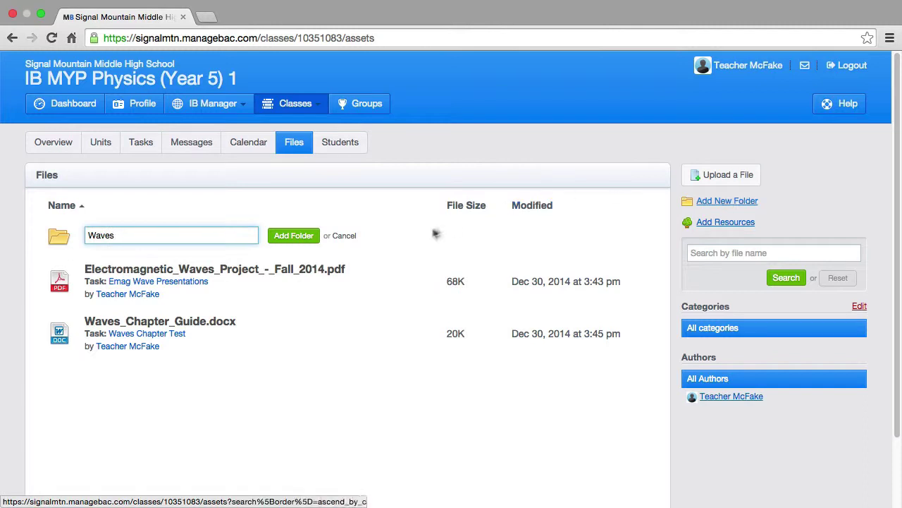
left_click(299, 240)
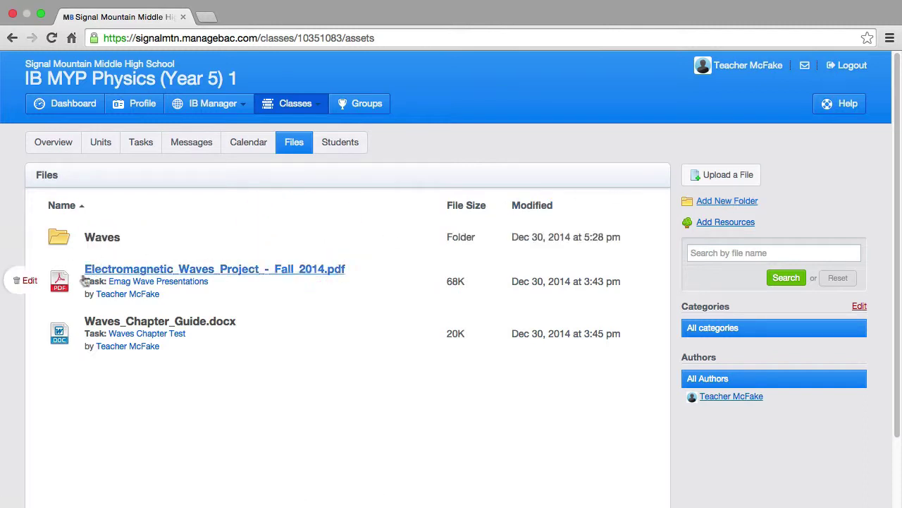
Move Electromagnetic_Waves_Project_-_Fall_2014.pdf and Waves_Chapter_Guide.docx into the Waves folder, and open that folder.
left_click_drag(61, 281, 73, 236)
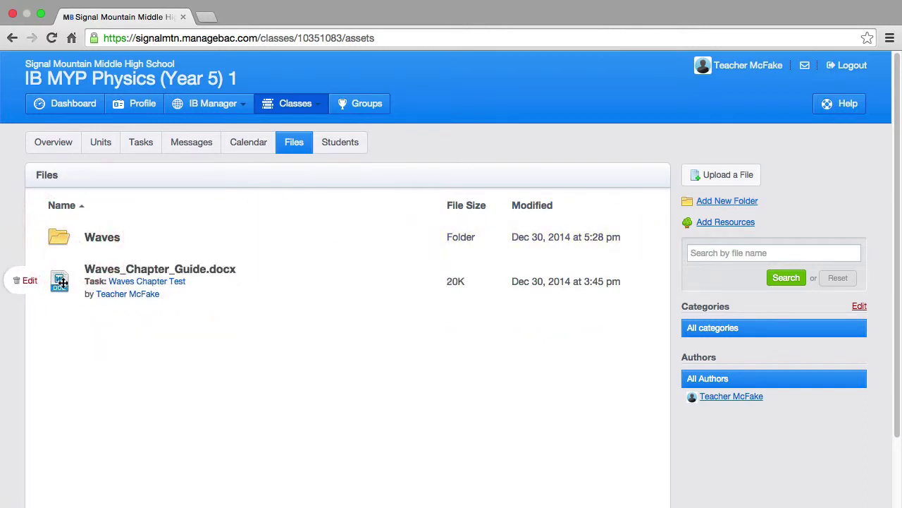
left_click_drag(60, 280, 106, 246)
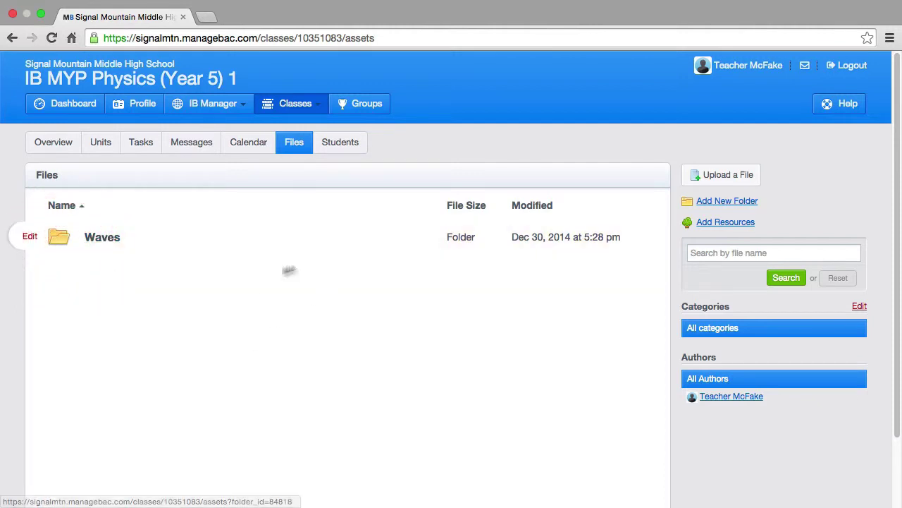
scroll(254, 331, "down", 2)
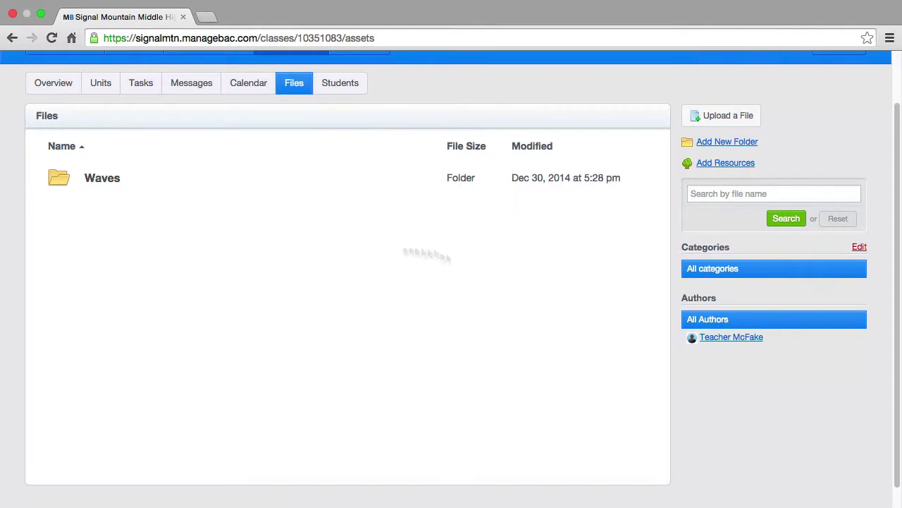
left_click(103, 181)
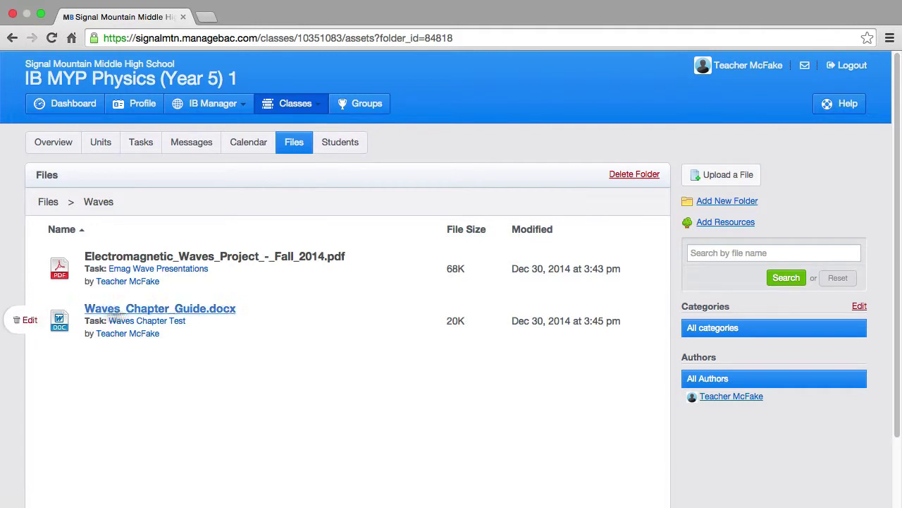
left_click(29, 322)
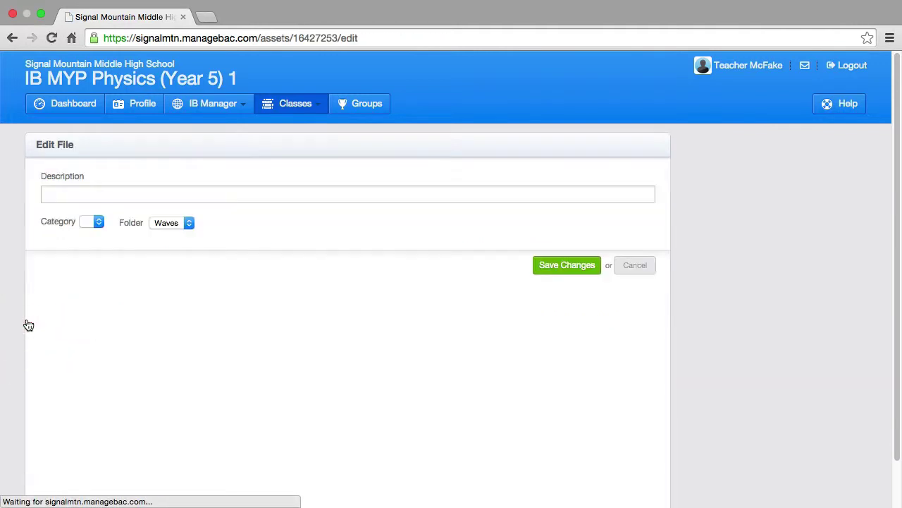
left_click(98, 223)
left_click(98, 223)
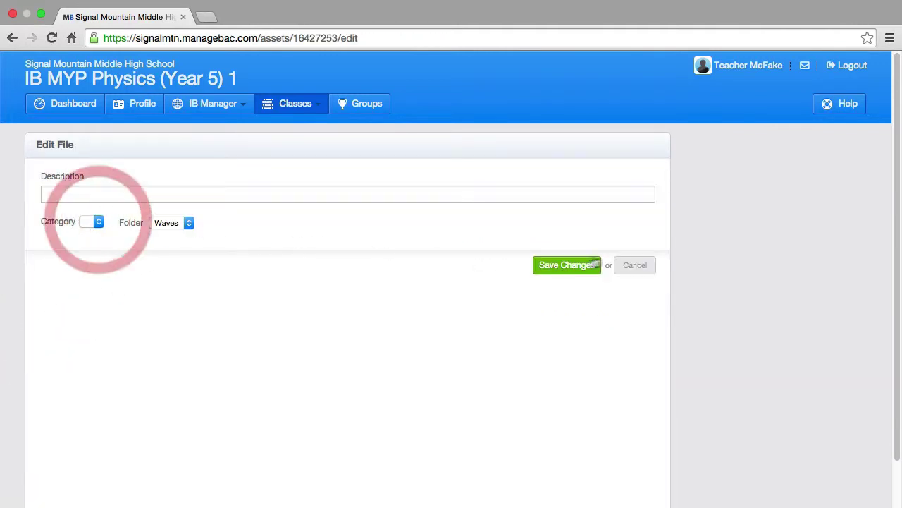
left_click(631, 265)
Create a file category named "Chapter Guides" for the class and finish editing the categories.
scroll(643, 287, "down", 1)
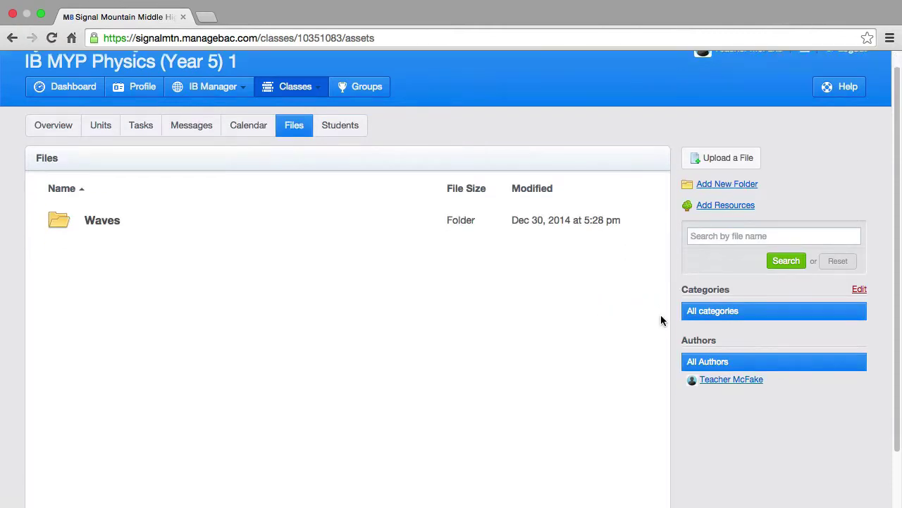
left_click(859, 289)
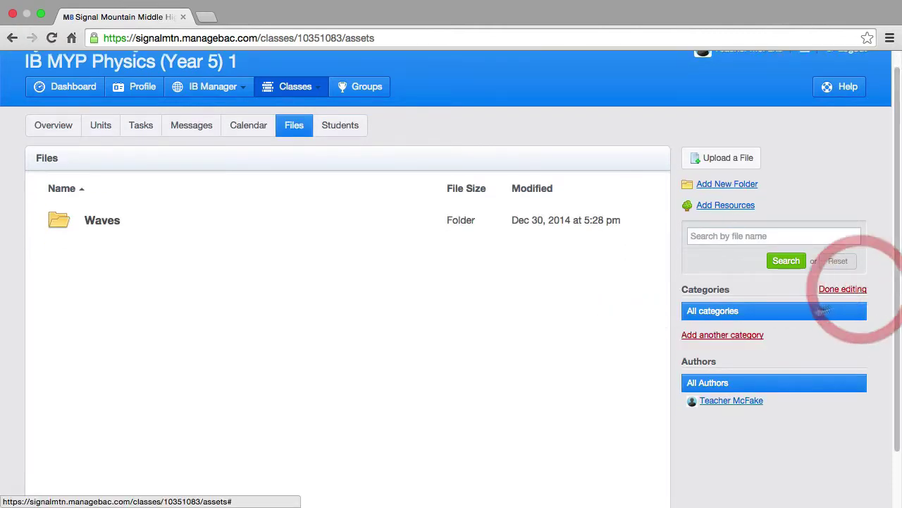
left_click(745, 338)
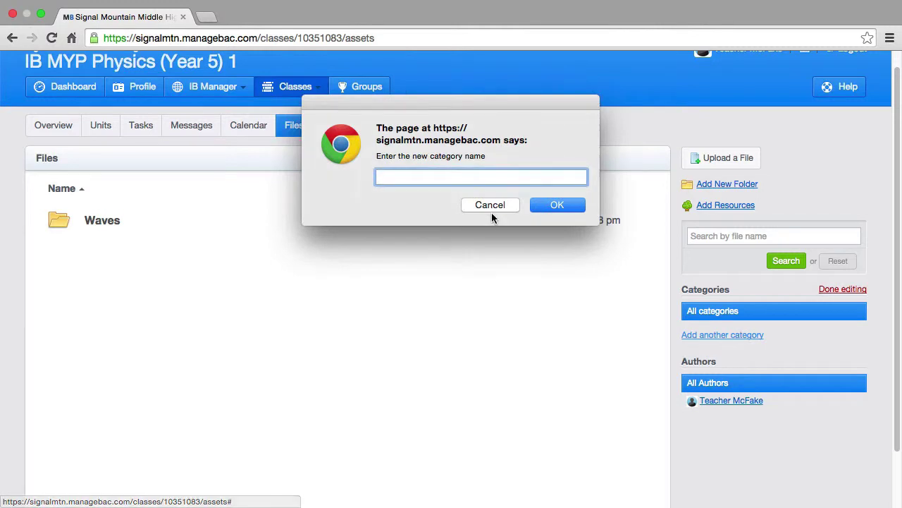
left_click(469, 177)
type("C")
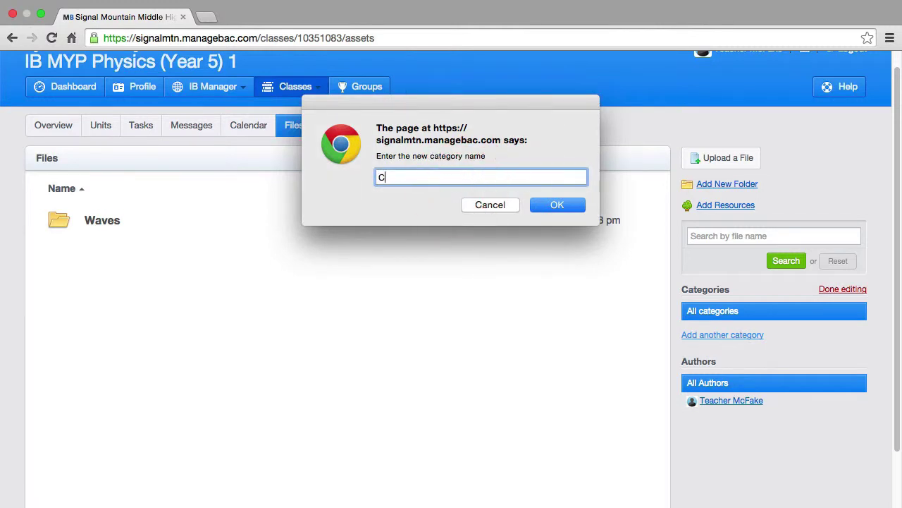
type("hapter Guides")
left_click(558, 205)
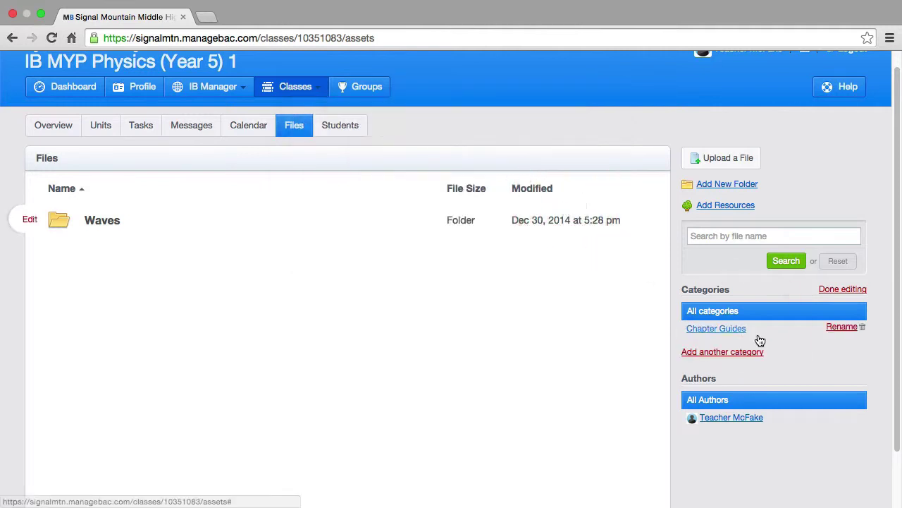
left_click(839, 289)
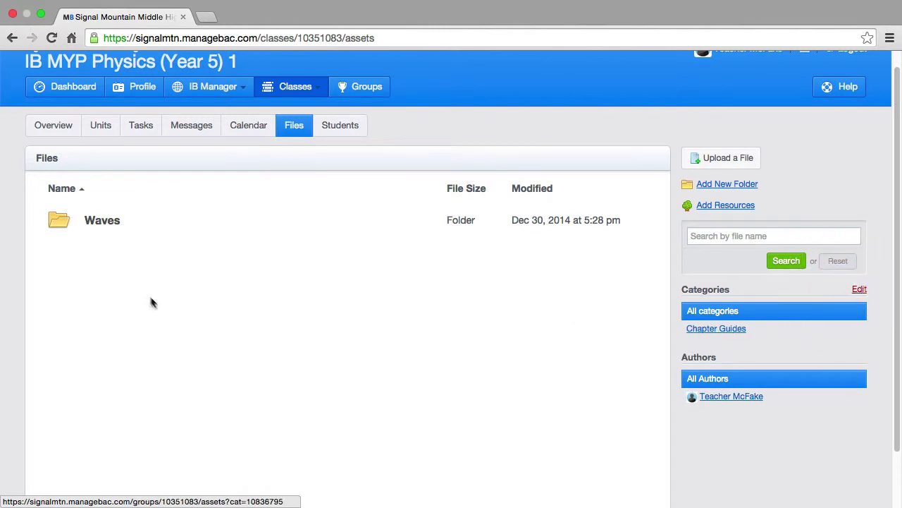
Assign Waves_Chapter_Guide.docx in the Waves folder to the Chapter Guides category and save the change.
left_click(105, 223)
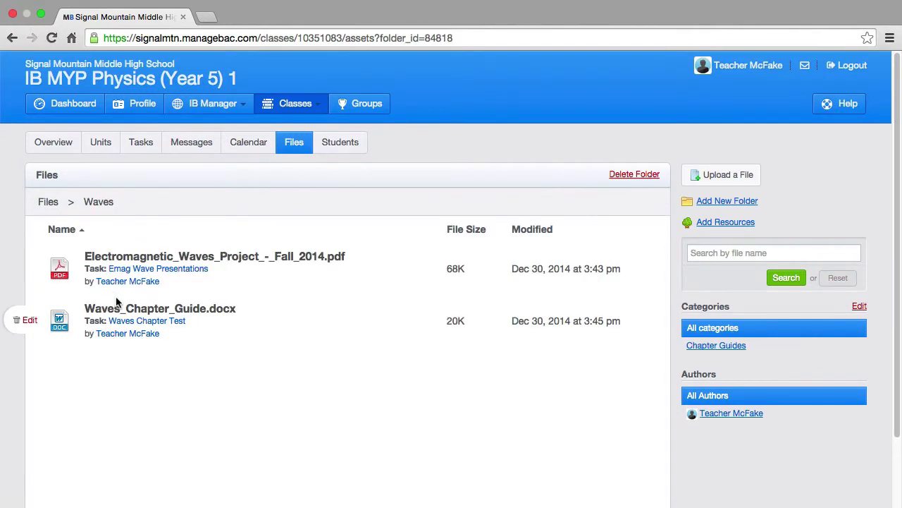
left_click(30, 323)
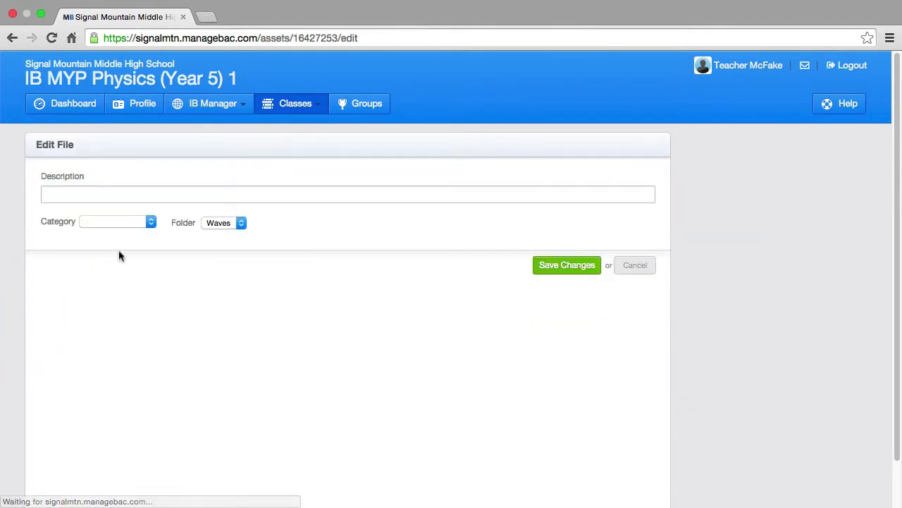
left_click(120, 222)
left_click(122, 232)
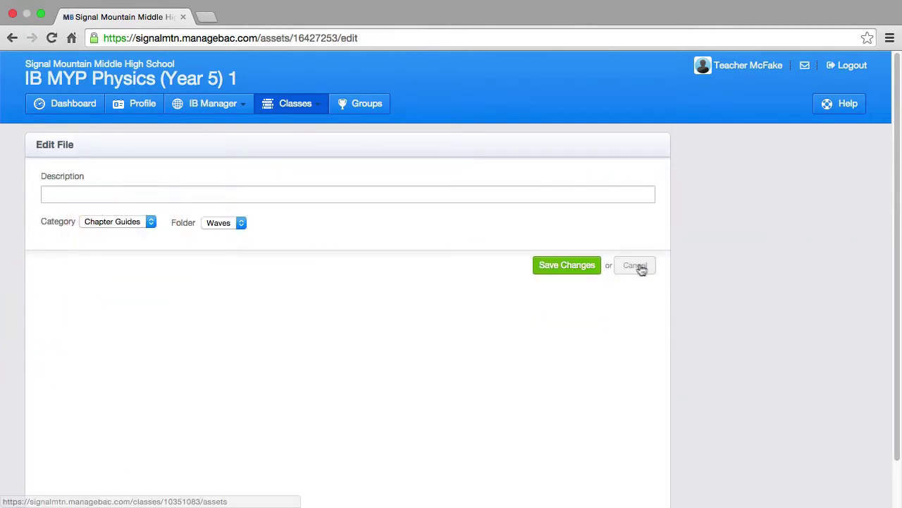
left_click(565, 266)
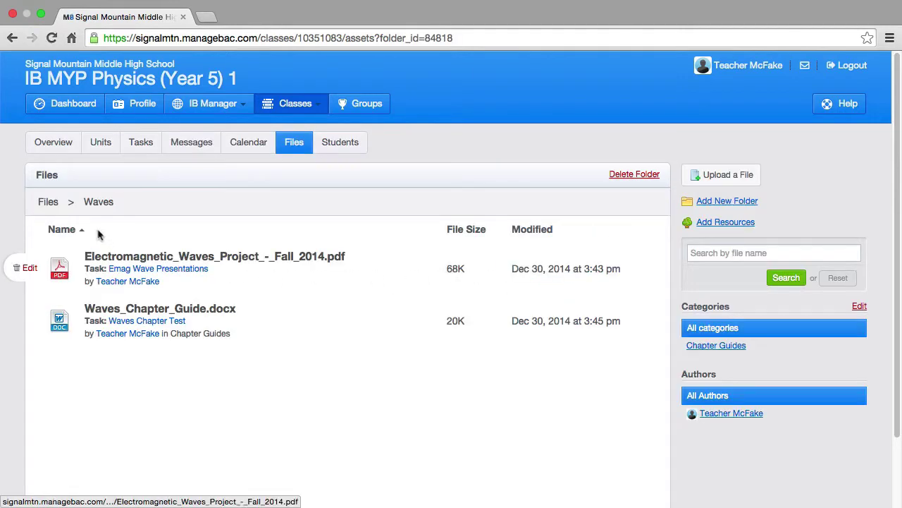
Filter the class files by the Chapter Guides category and check the contents of the Waves folder.
left_click(48, 203)
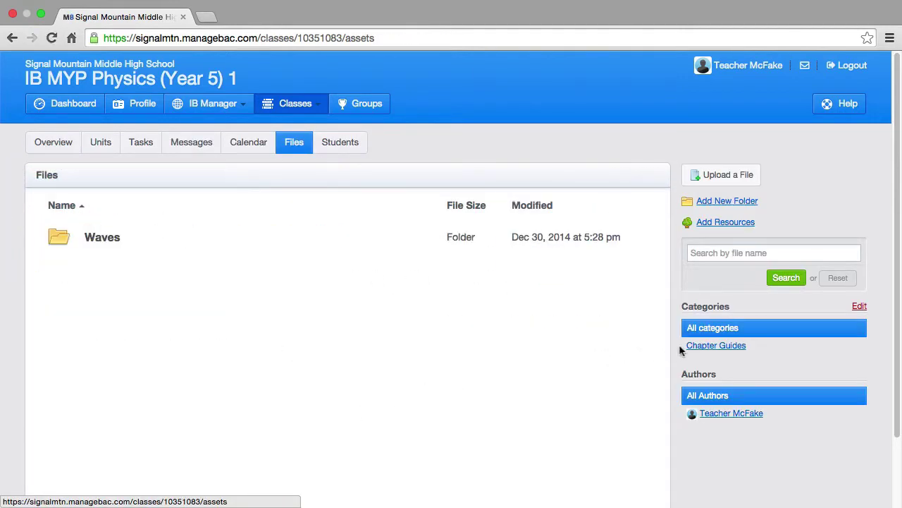
left_click(753, 348)
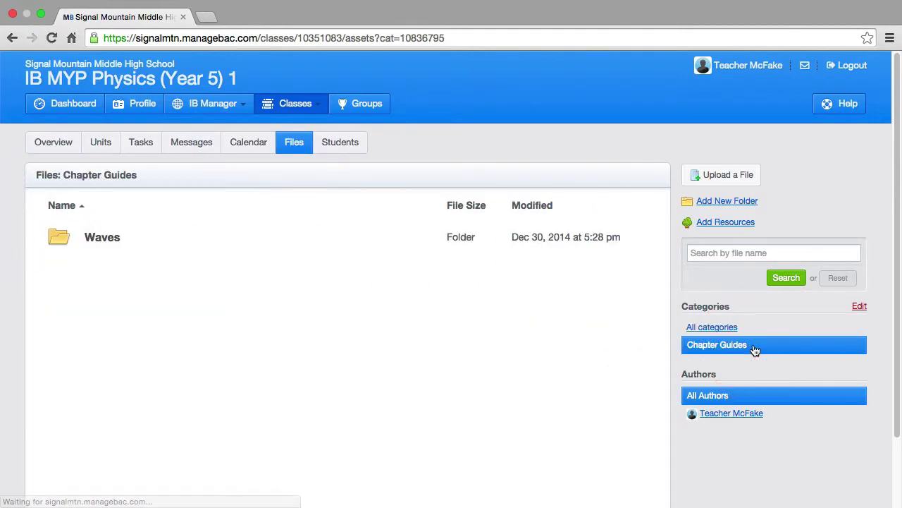
left_click(102, 237)
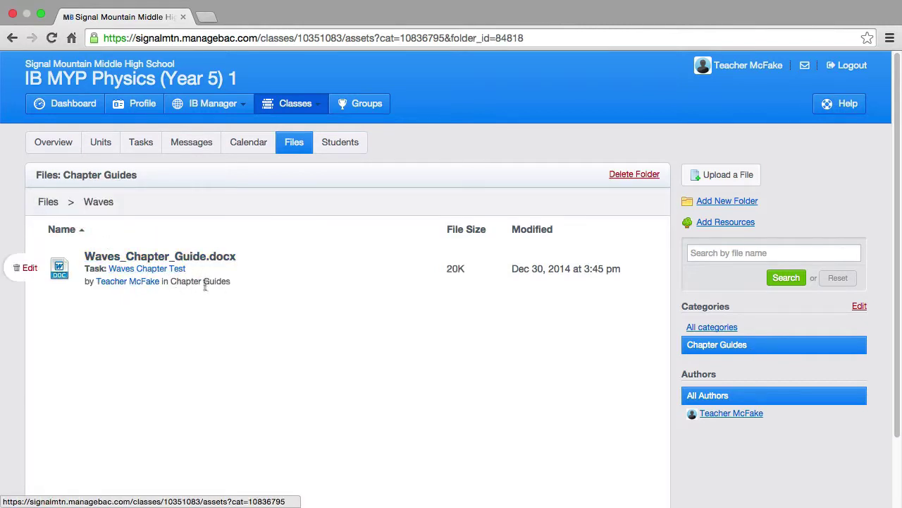
left_click(50, 205)
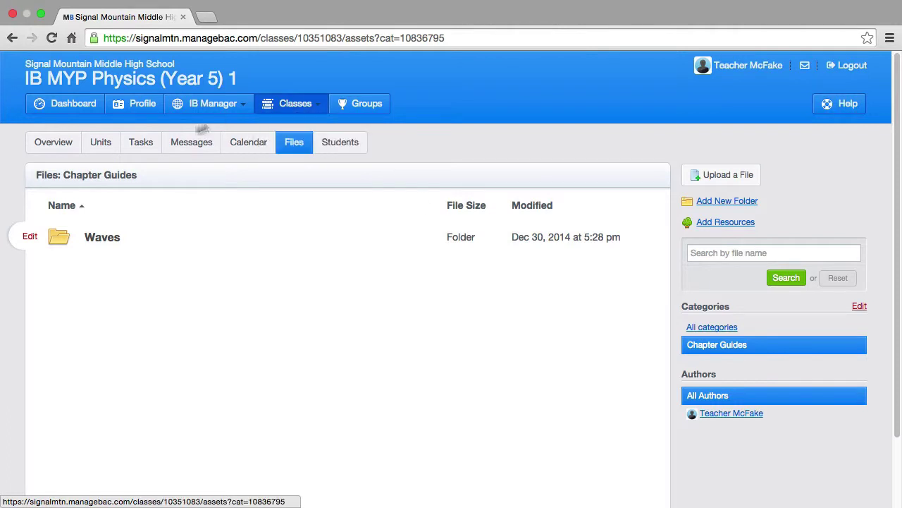
Review the class's current unit, Waves, and open its unit plan for editing.
left_click(106, 143)
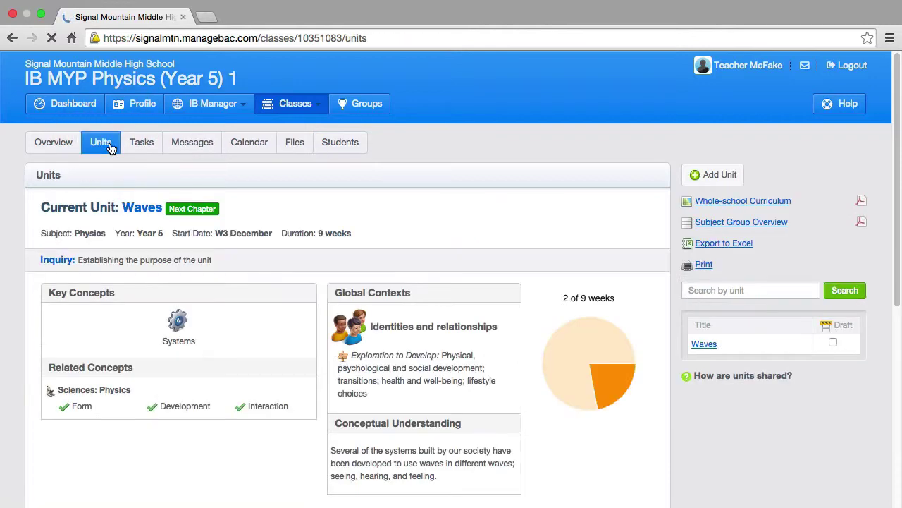
scroll(501, 362, "down", 3)
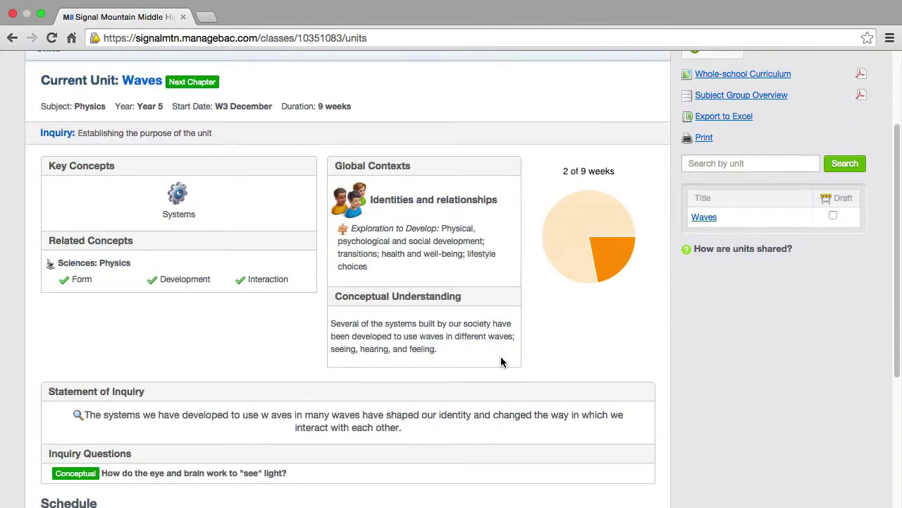
scroll(502, 361, "up", 1)
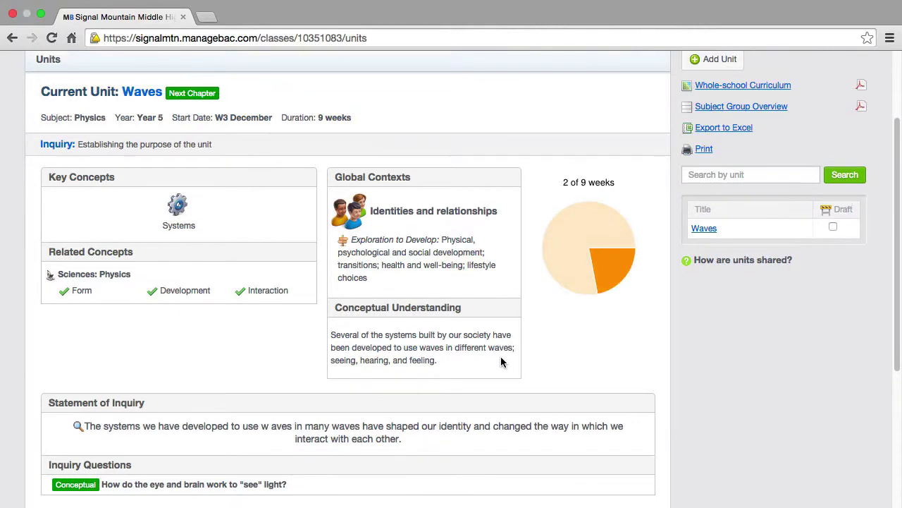
scroll(500, 360, "up", 3)
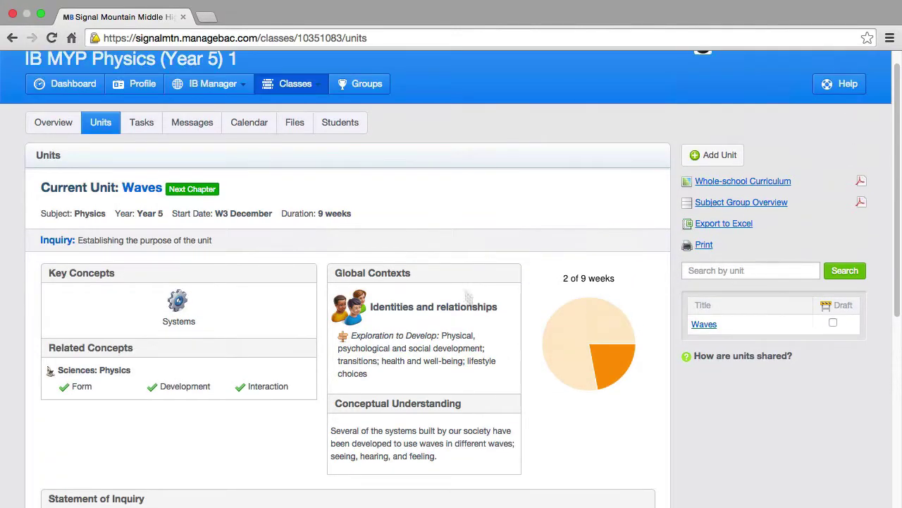
left_click(147, 192)
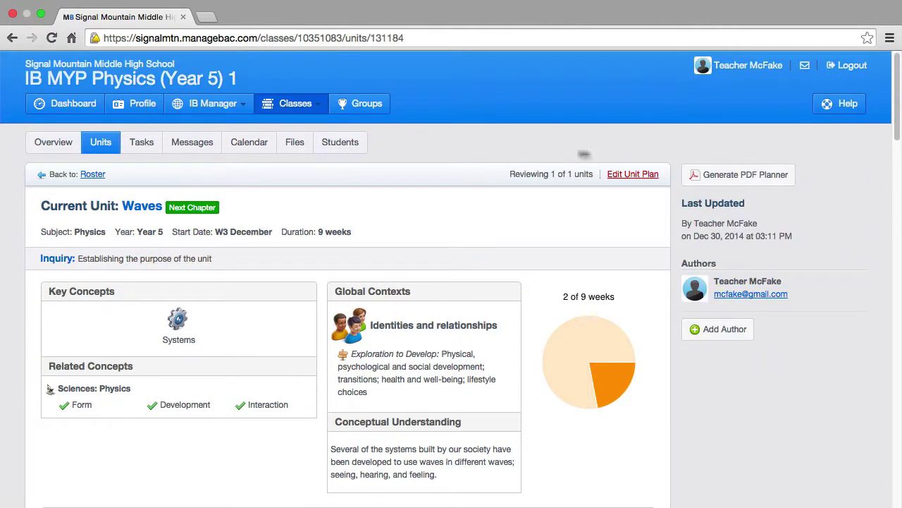
left_click(637, 175)
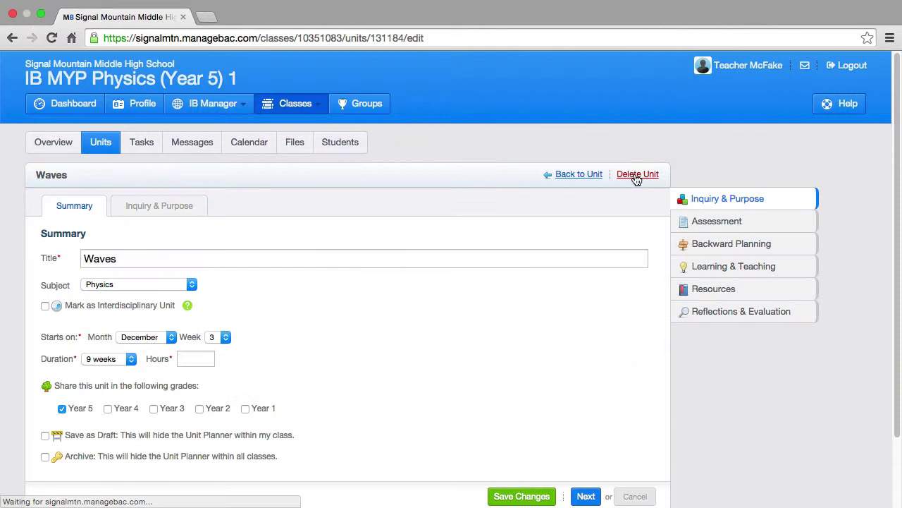
Add and save a journal resource in the Waves unit reading "It was helpful to show a picture of waves!".
left_click(716, 293)
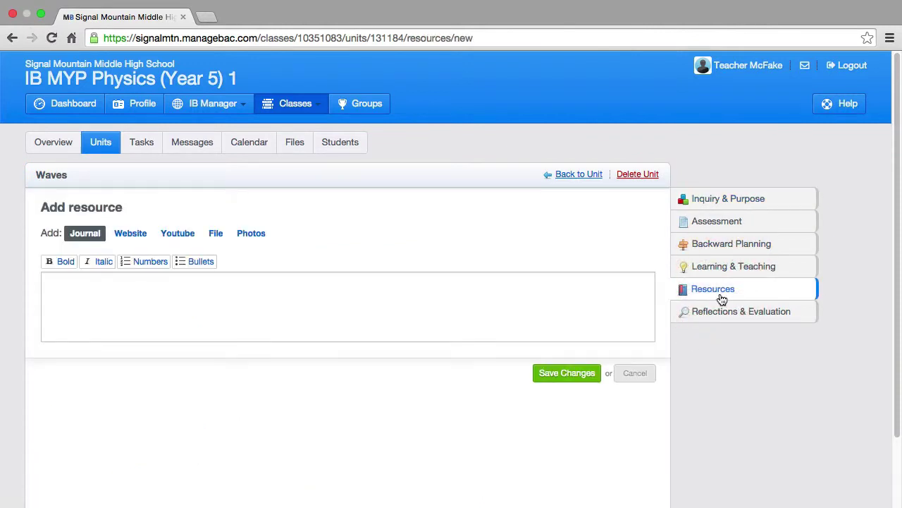
left_click(109, 297)
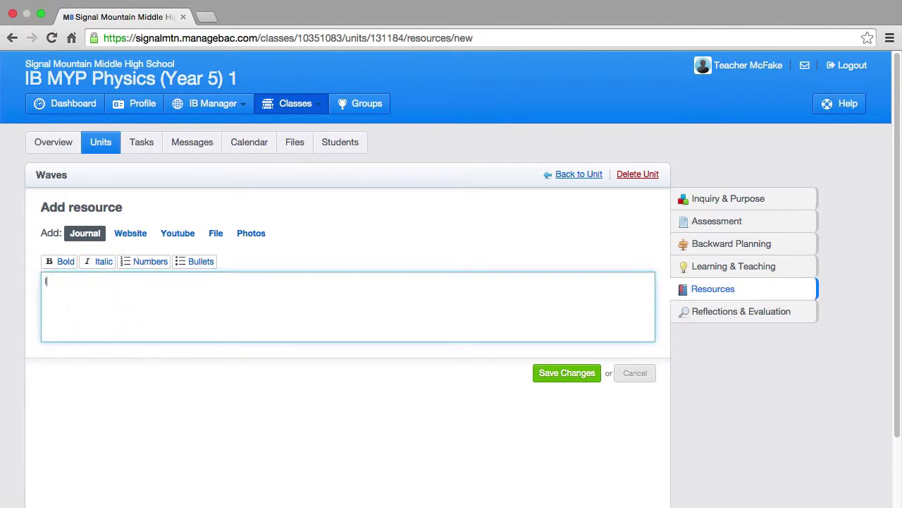
type("It was helpful to show a picture of waves!")
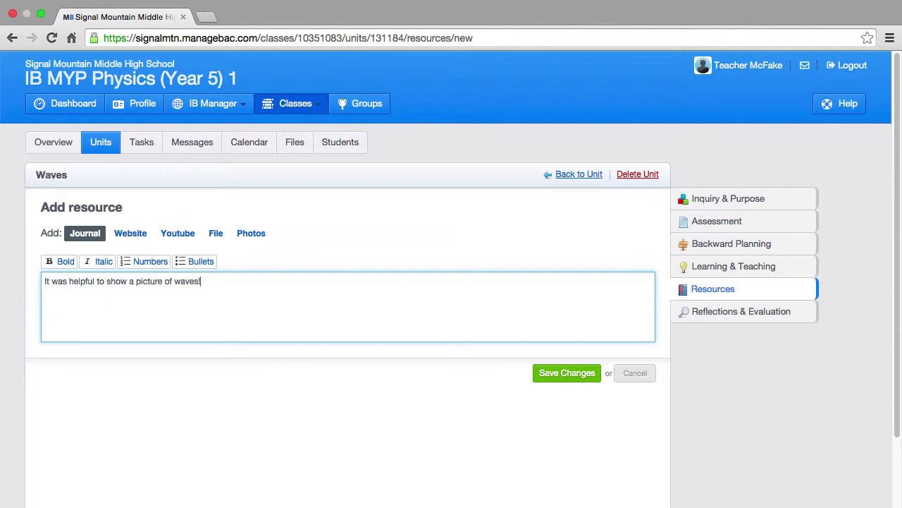
left_click(560, 375)
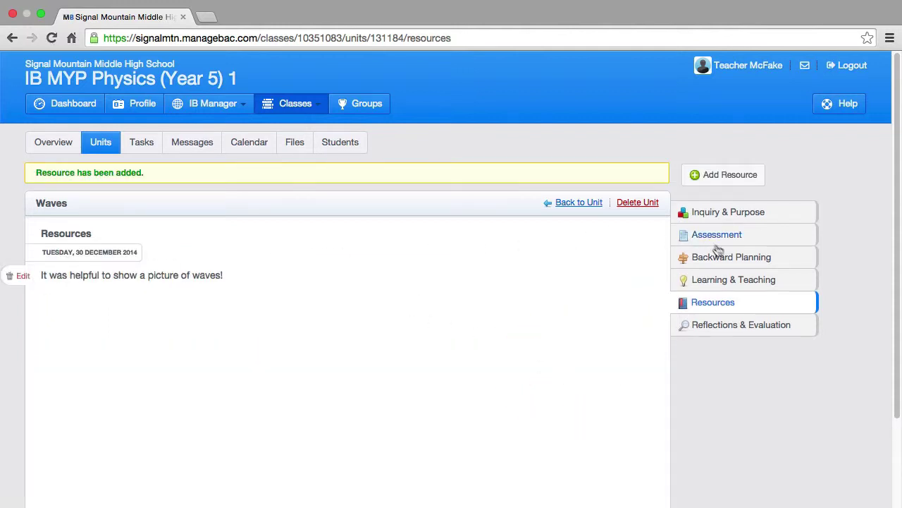
left_click(727, 305)
left_click(742, 181)
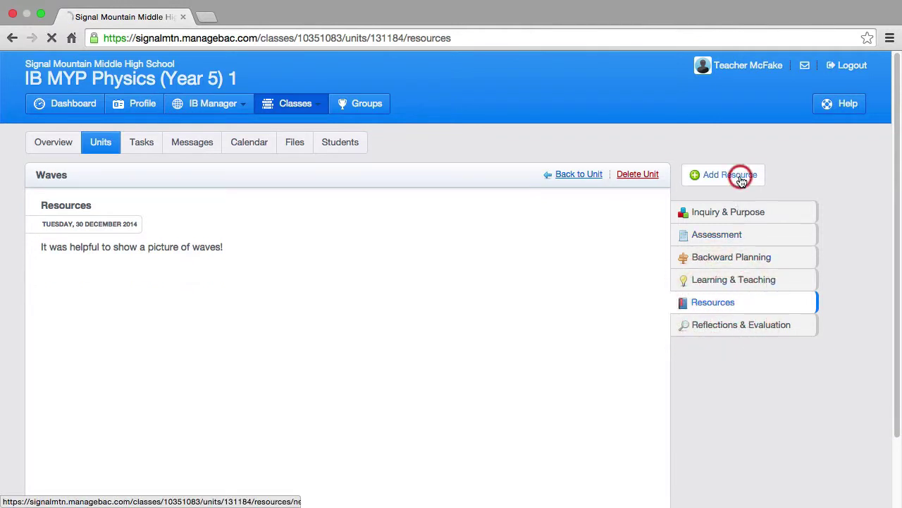
left_click(126, 236)
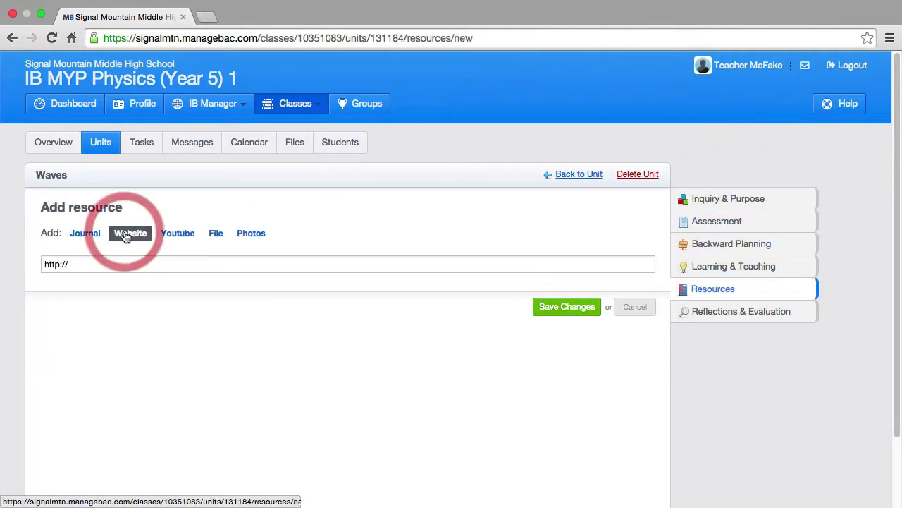
left_click(135, 262)
type("www.g")
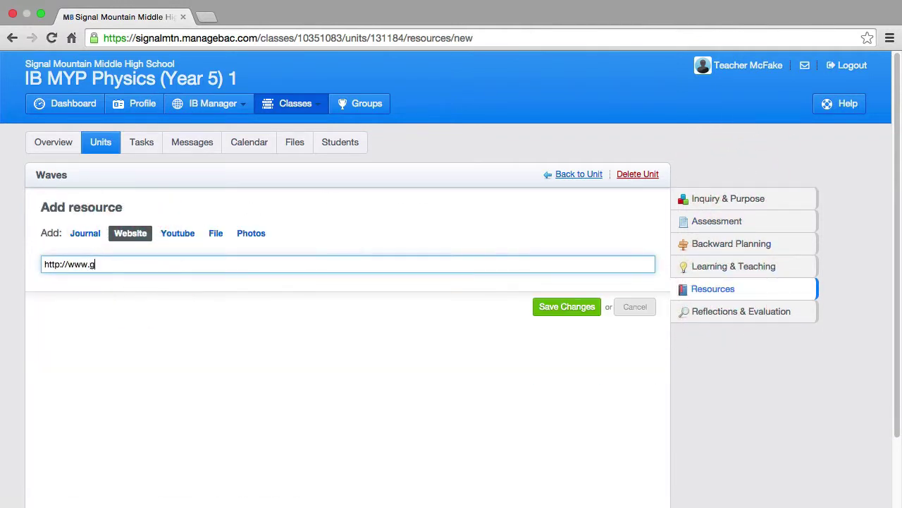
type("google.com")
left_click(586, 307)
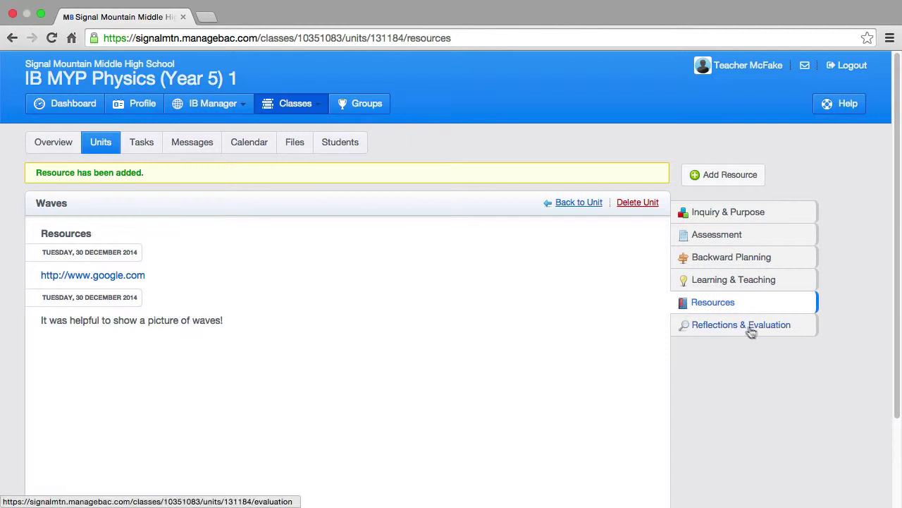
Add Quantum Test.docx from the Unit Information folder as a file resource in the Waves unit and save it.
left_click(737, 174)
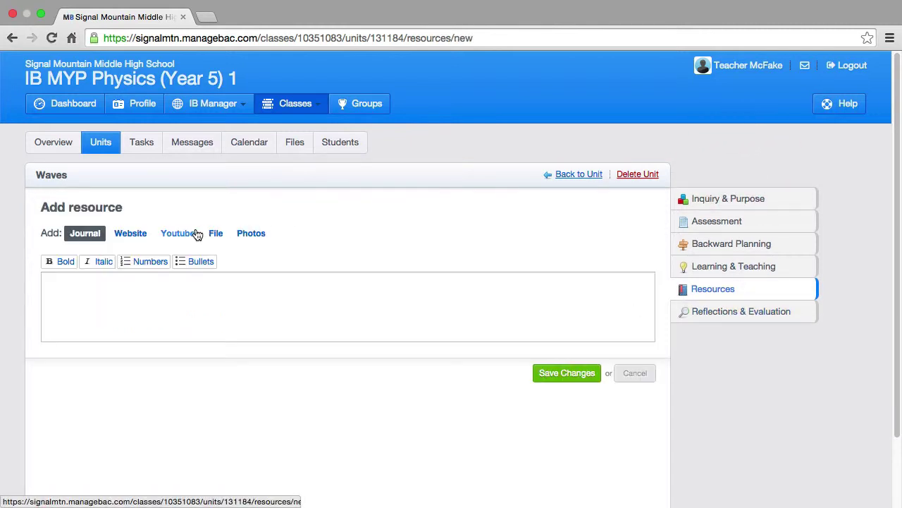
left_click(189, 233)
left_click(179, 265)
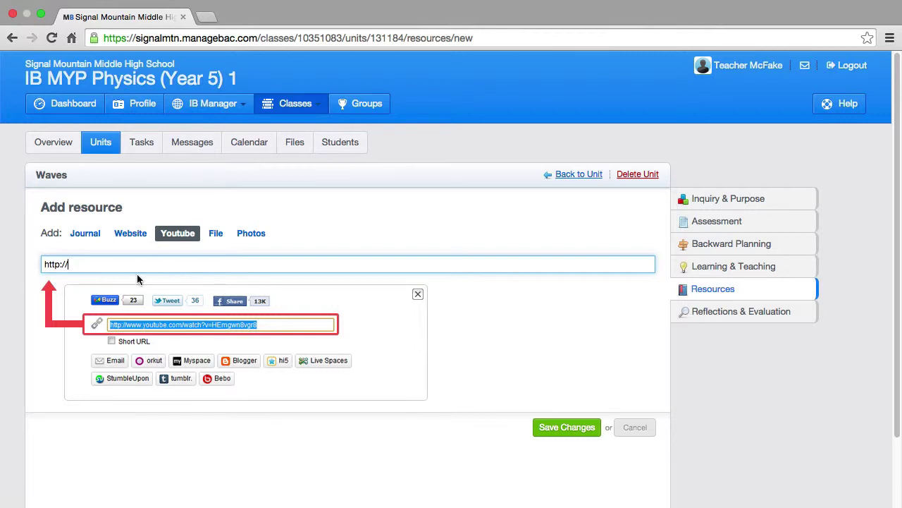
left_click(219, 236)
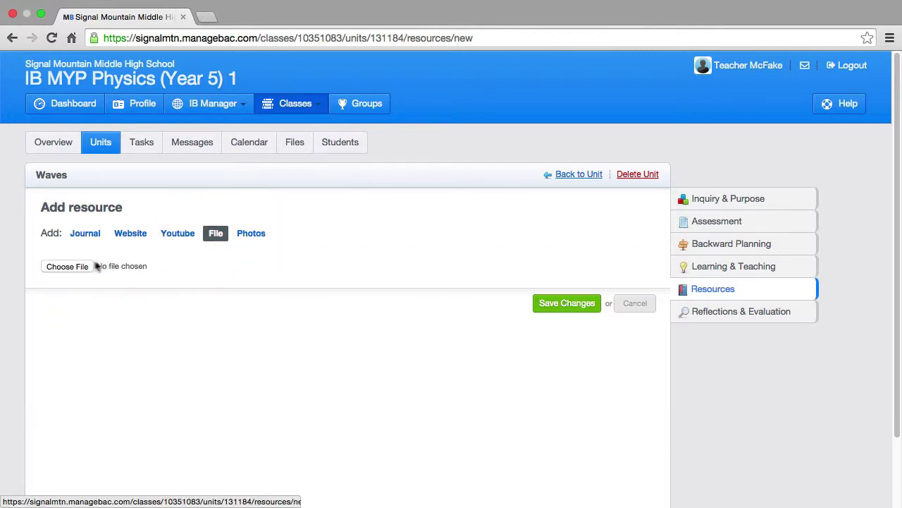
left_click(74, 266)
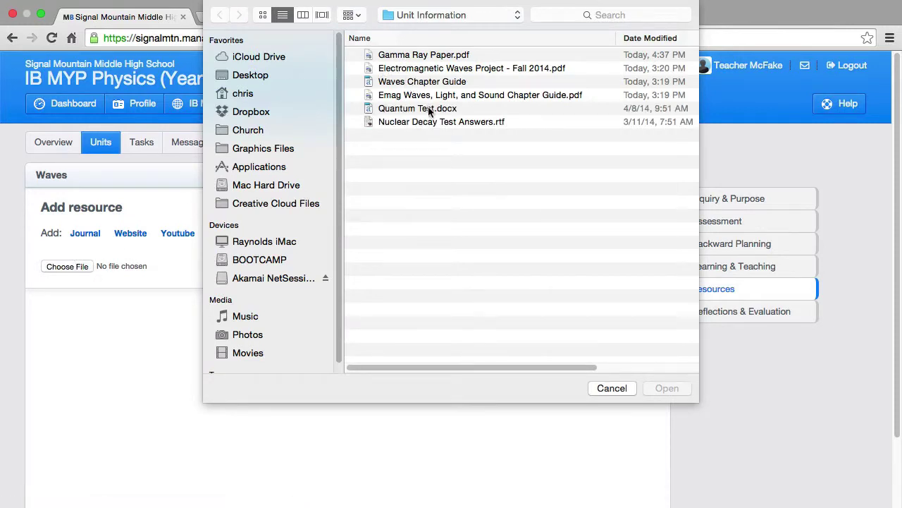
left_click(428, 108)
left_click(675, 391)
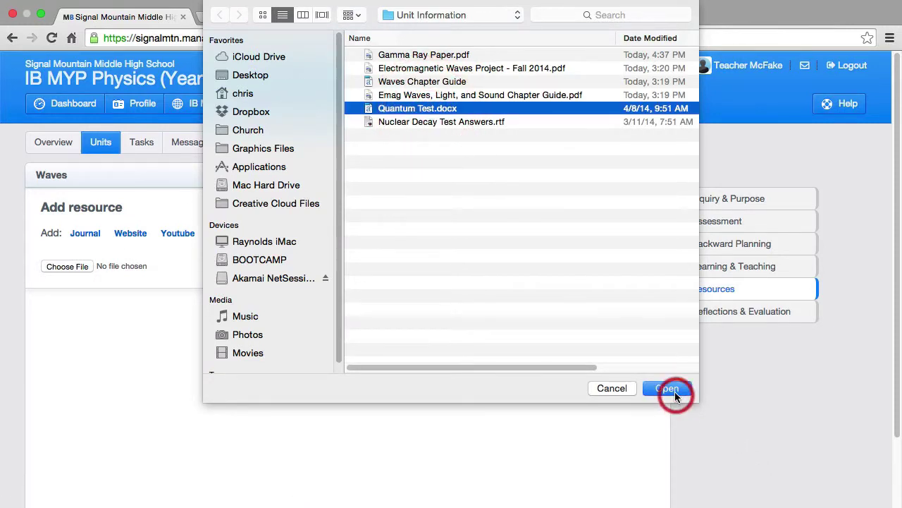
left_click(548, 309)
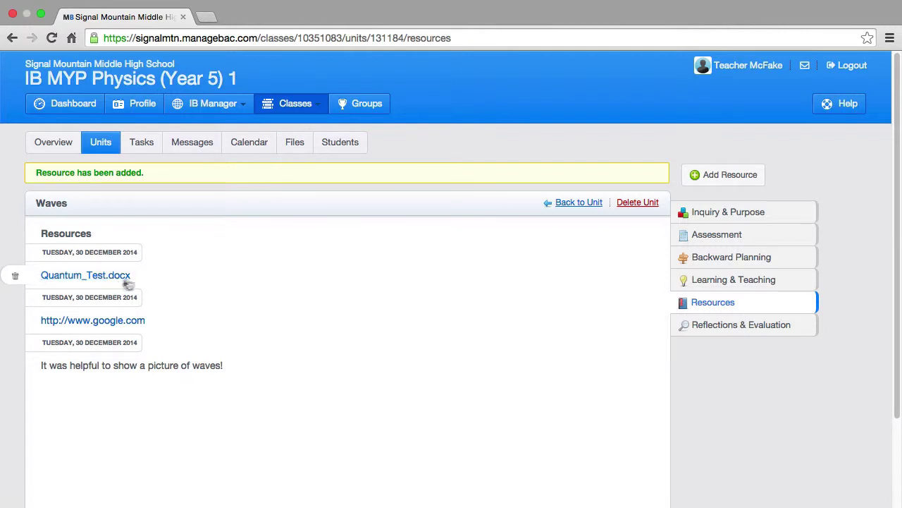
Add Nuclear Decay Test Answers.rtf from the Unit Information folder as another file resource in the Waves unit and save it.
left_click(729, 178)
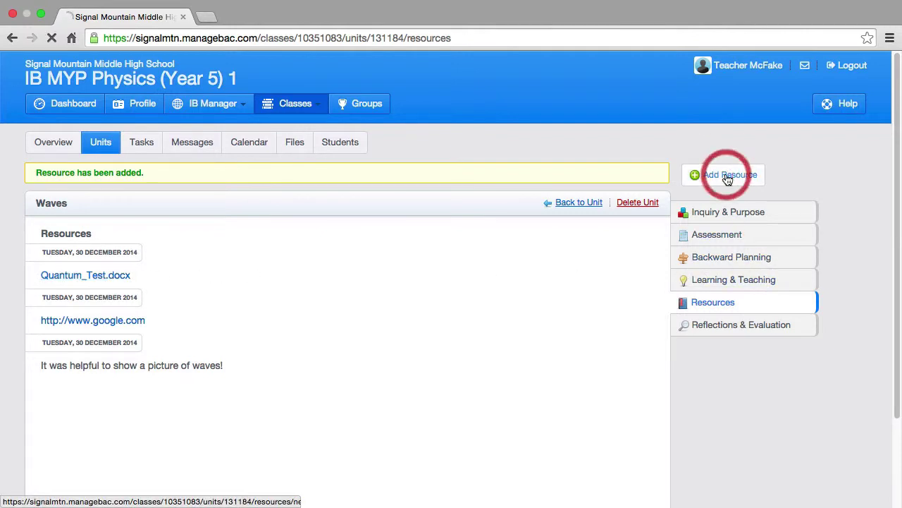
left_click(214, 235)
left_click(86, 267)
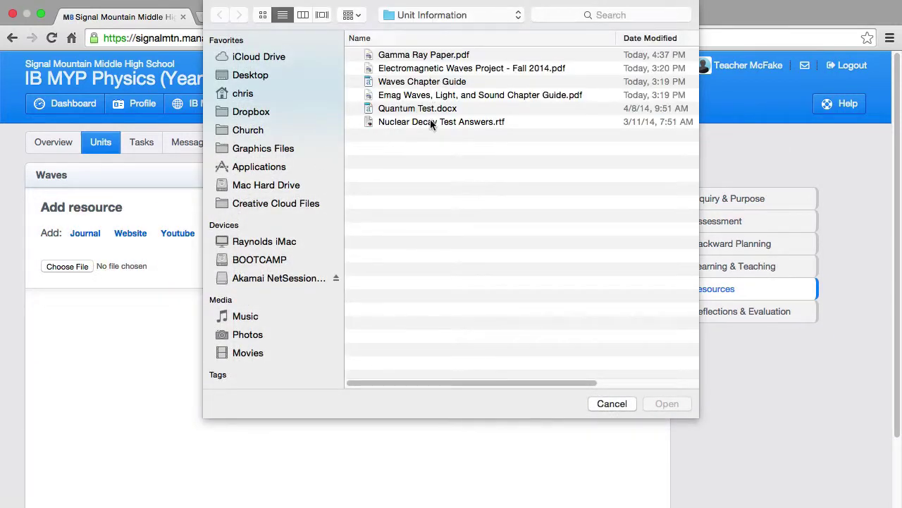
left_click(430, 124)
left_click(665, 403)
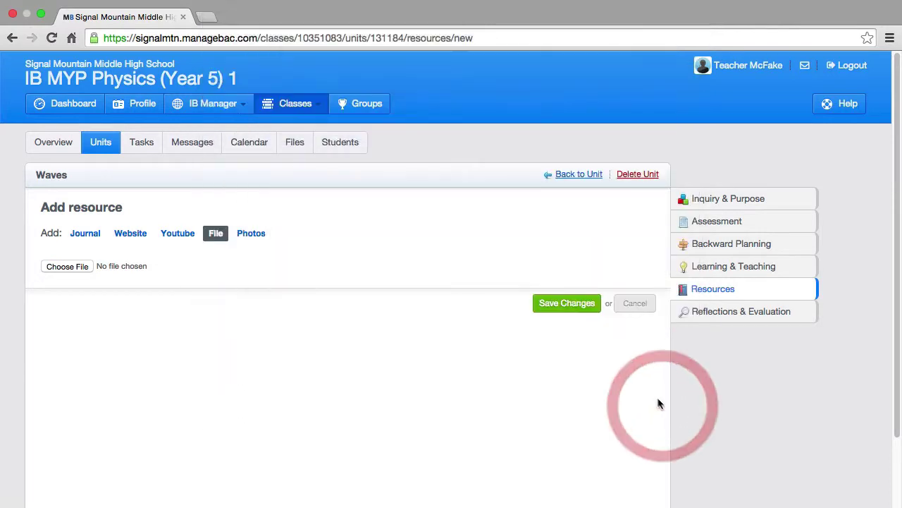
left_click(580, 304)
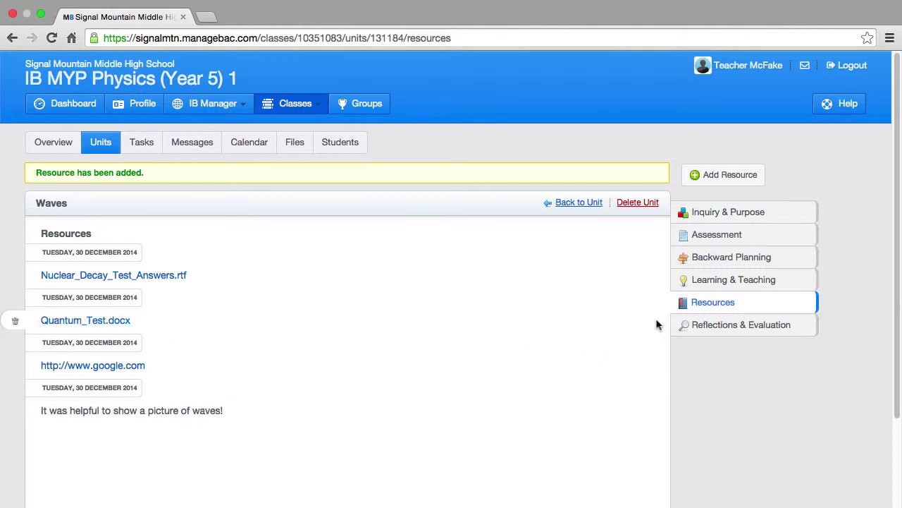
Switch to the Physics (Year 5) 2 class and check the resources listed in its Waves unit plan.
left_click(753, 182)
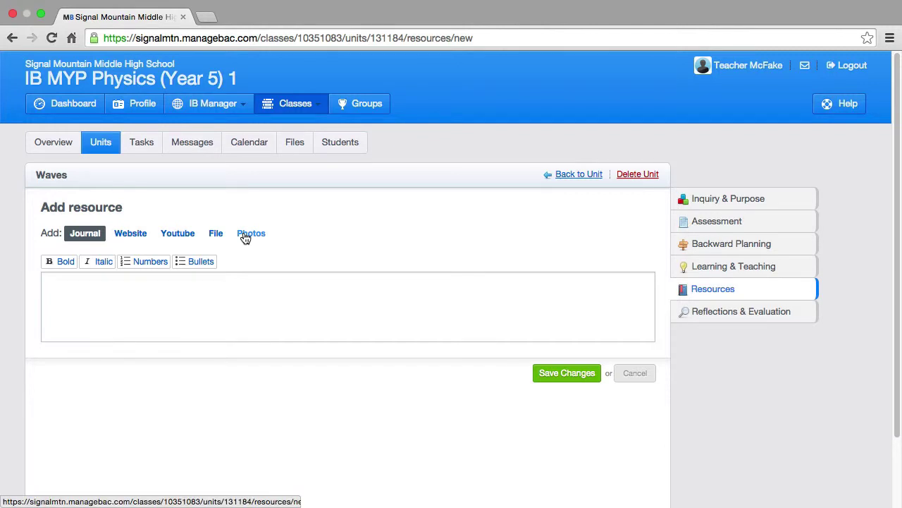
mouse_move(317, 103)
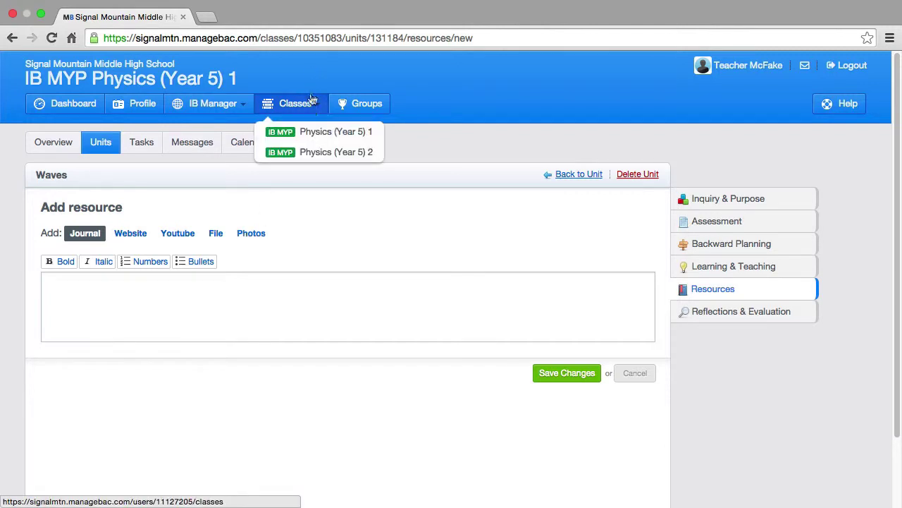
left_click(322, 154)
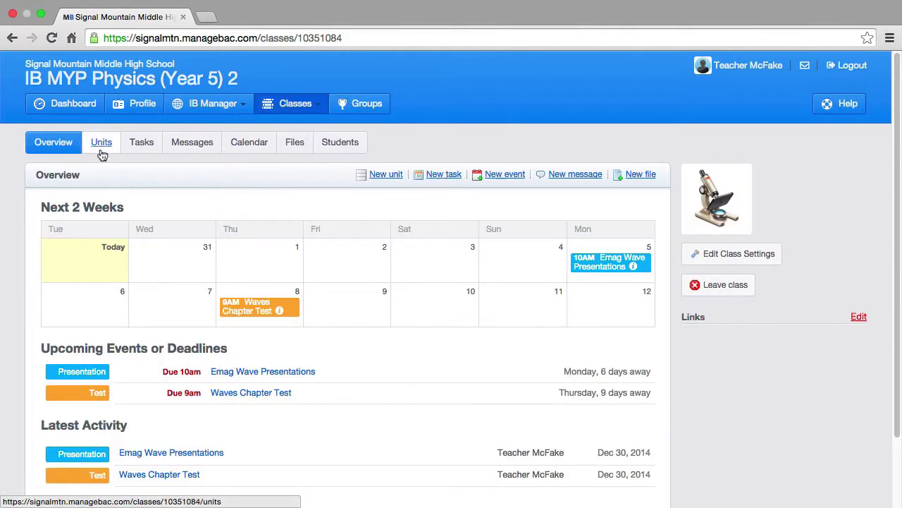
left_click(102, 150)
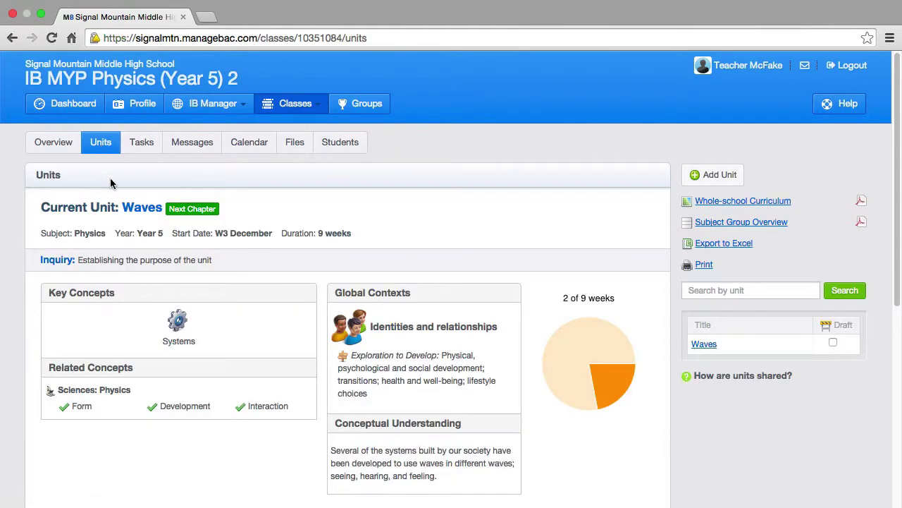
left_click(141, 210)
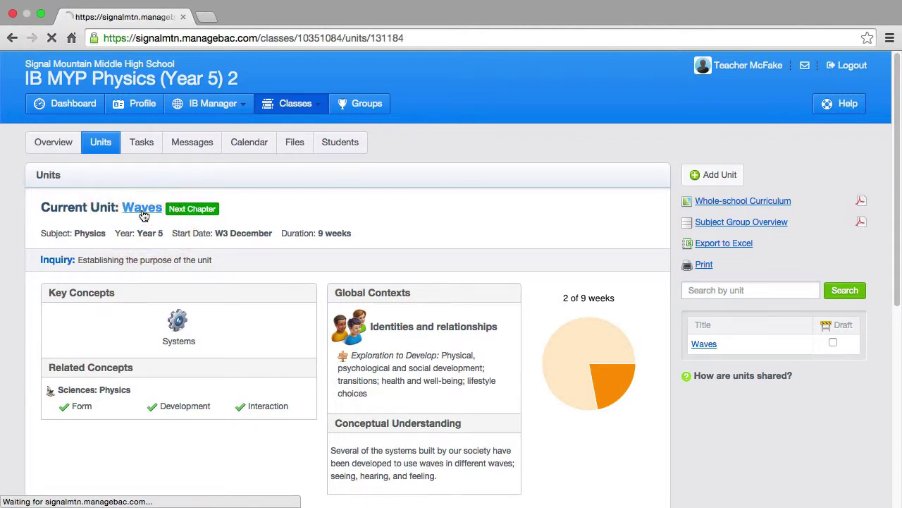
left_click(629, 175)
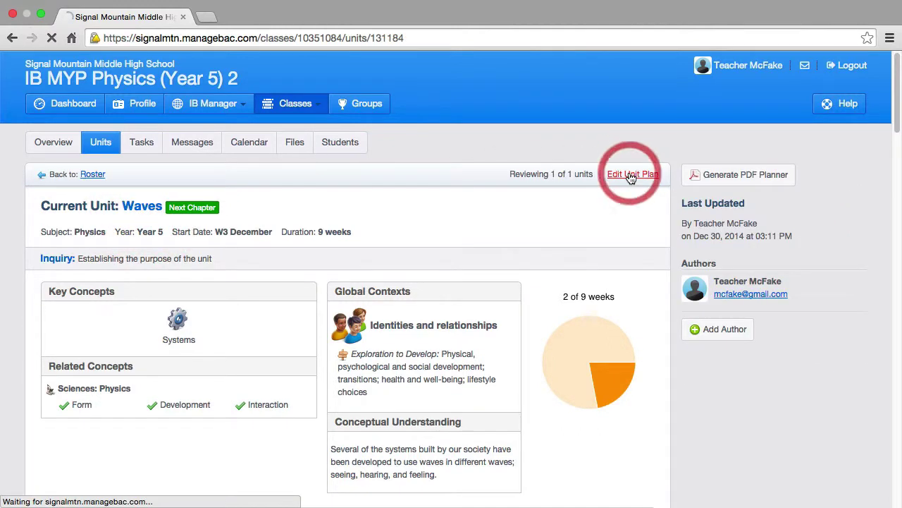
left_click(731, 291)
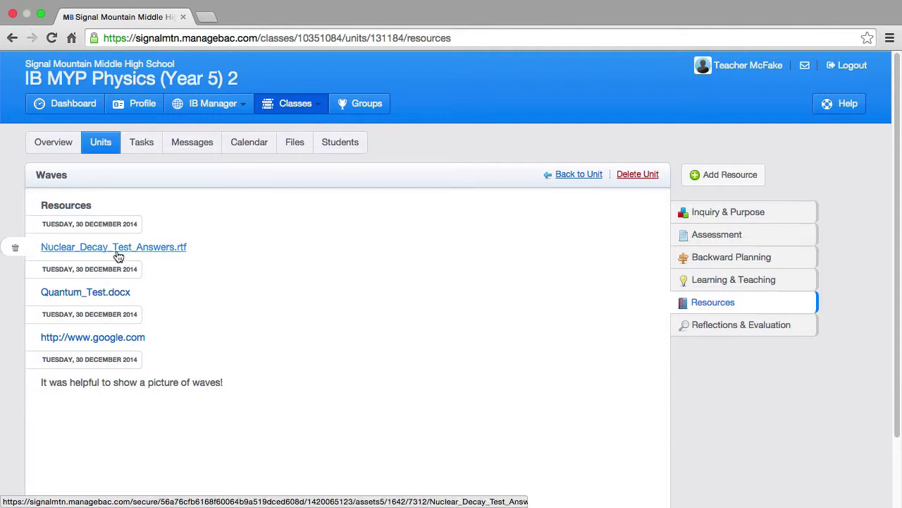
mouse_move(196, 246)
left_mouse_down()
mouse_move(43, 248)
mouse_move(225, 247)
mouse_move(21, 247)
mouse_move(185, 250)
left_mouse_up()
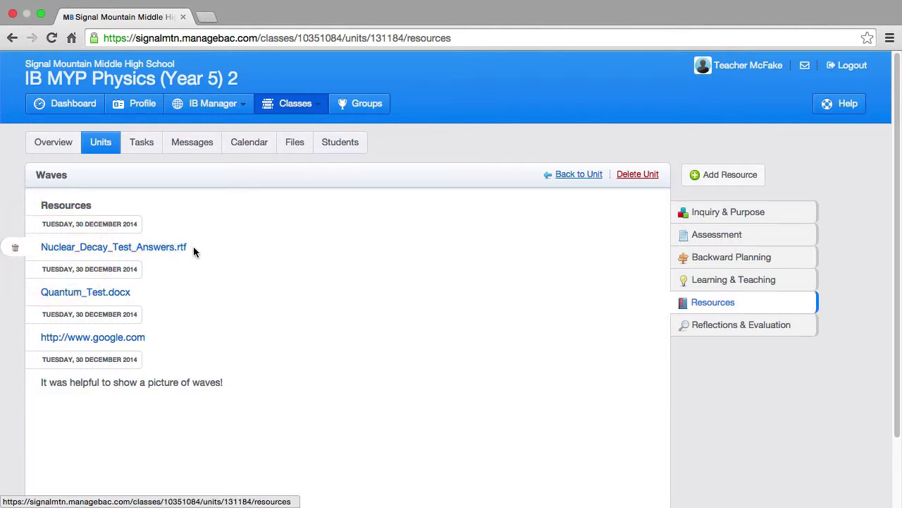
left_click(227, 253)
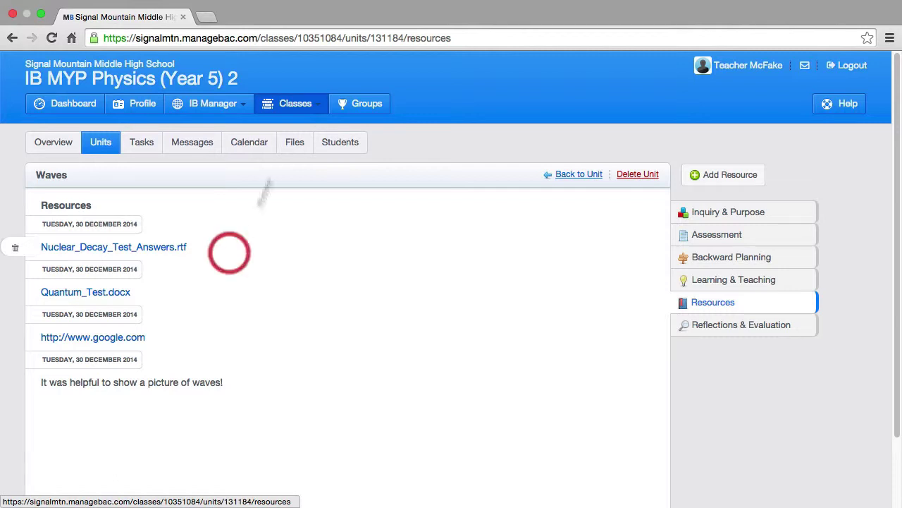